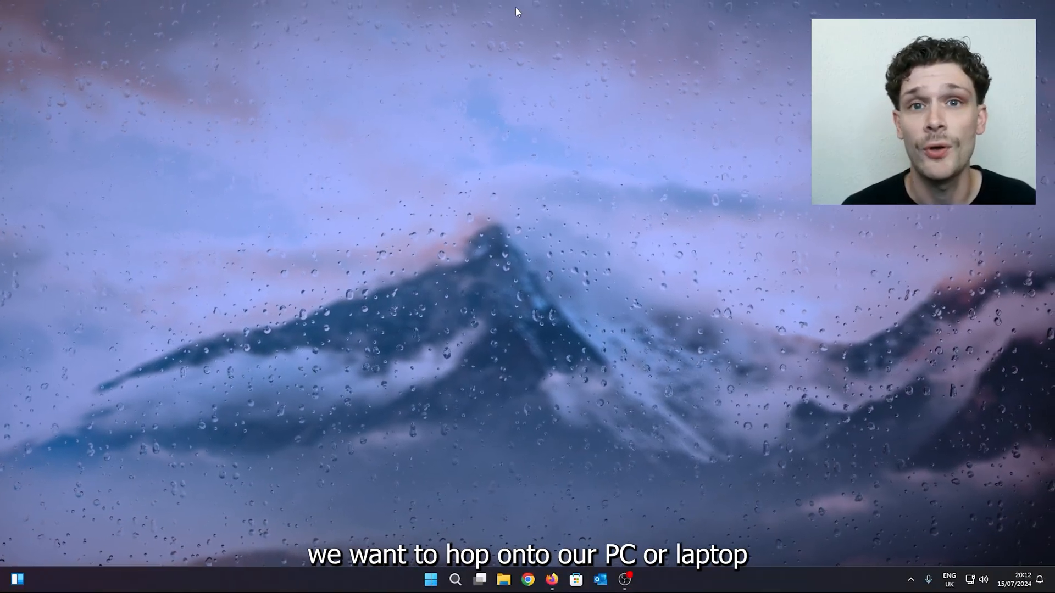
Search Start for 'player roblox' and bring up options on the Roblox Player result.
{"action": "left_click", "coordinate": [431, 581]}
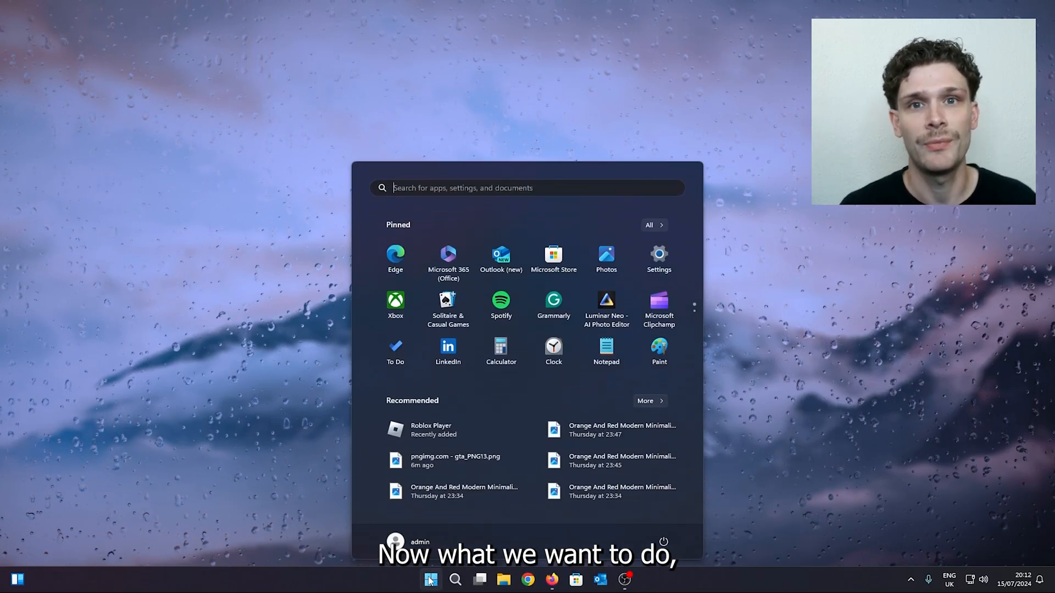
{"action": "type", "text": "p"}
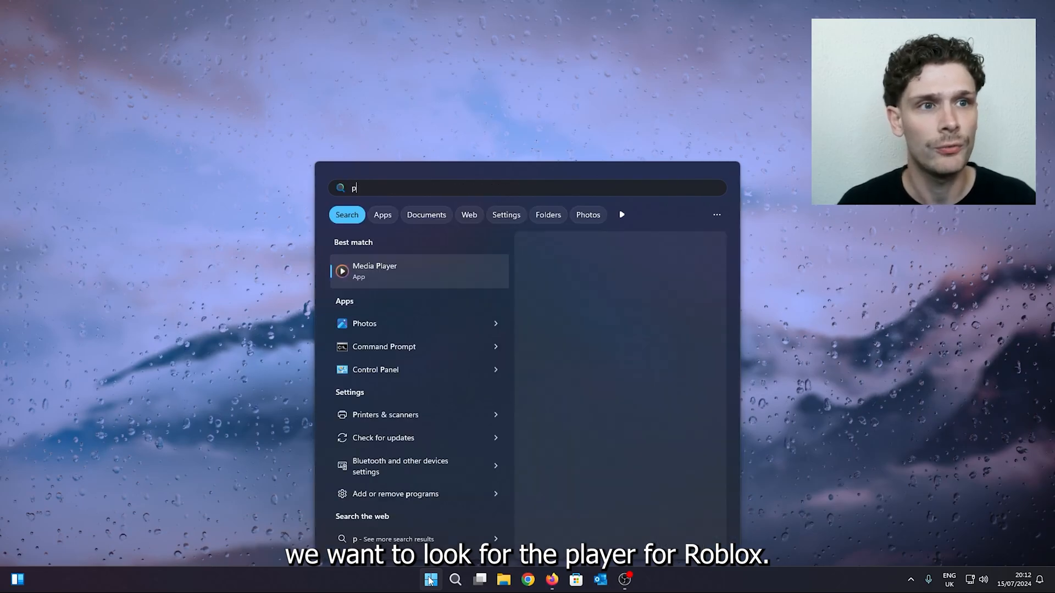
{"action": "type", "text": "layer roblox"}
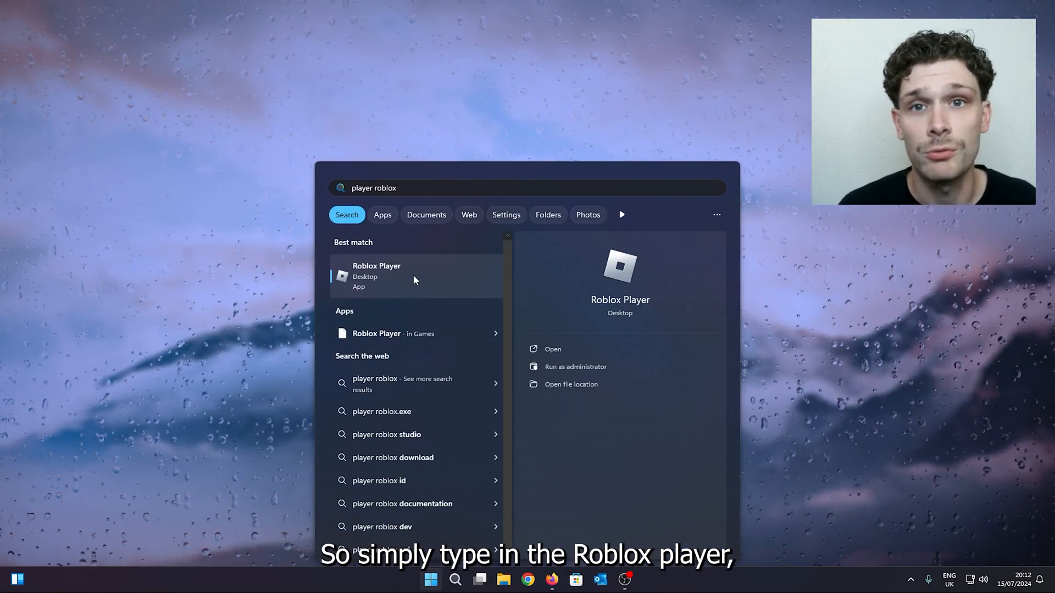
{"action": "right_click", "coordinate": [377, 273]}
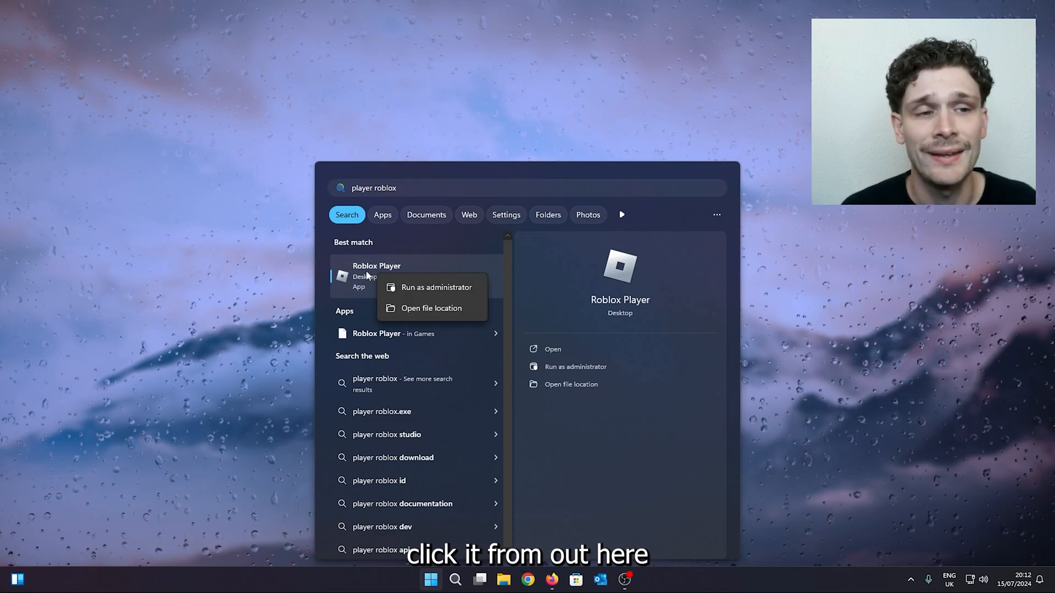
Follow the Roblox Player shortcut's file location through to the Versions folder holding RobloxPlayerBeta.exe.
{"action": "left_click", "coordinate": [392, 309]}
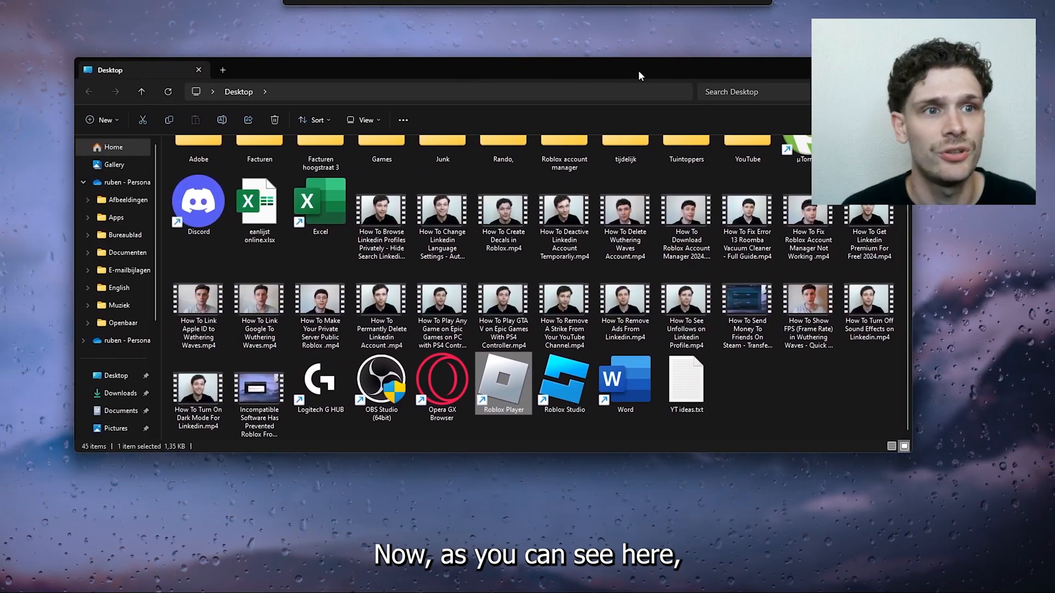
{"action": "right_click", "coordinate": [518, 376]}
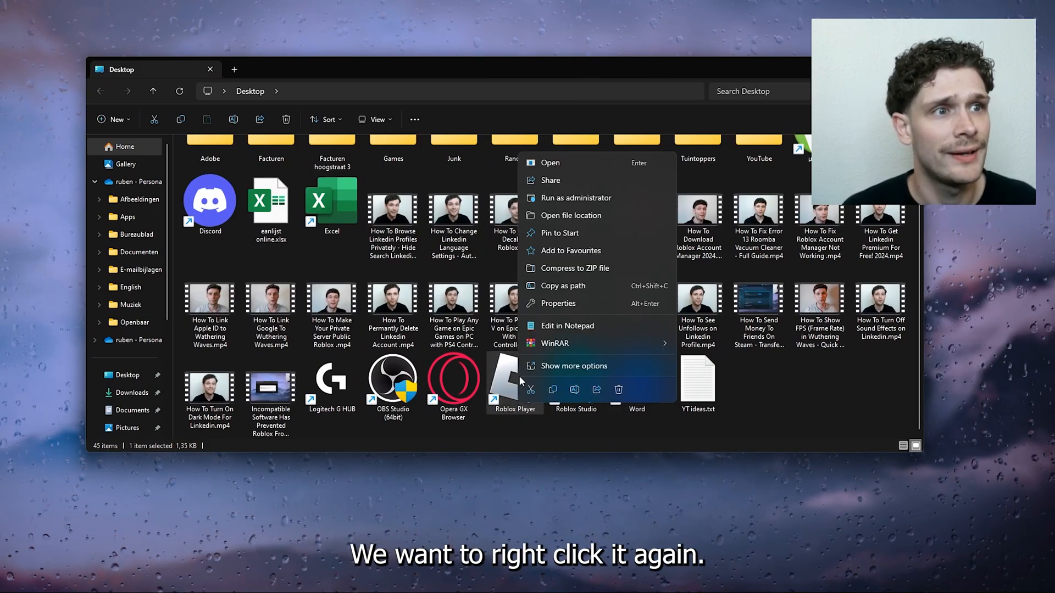
{"action": "left_click", "coordinate": [580, 215]}
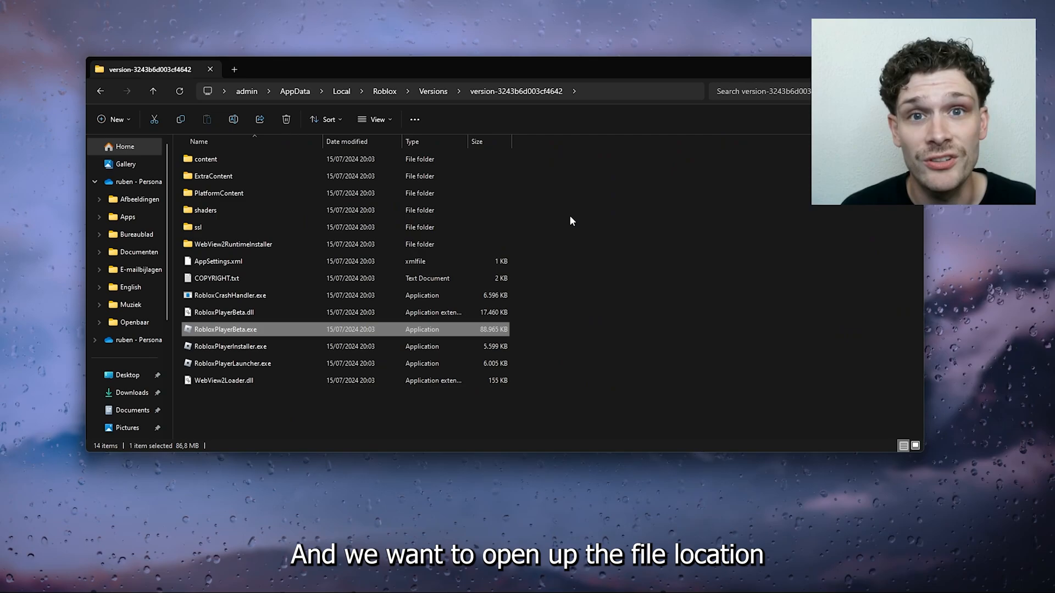
{"action": "left_click_drag", "start_coordinate": [497, 67], "coordinate": [431, 38]}
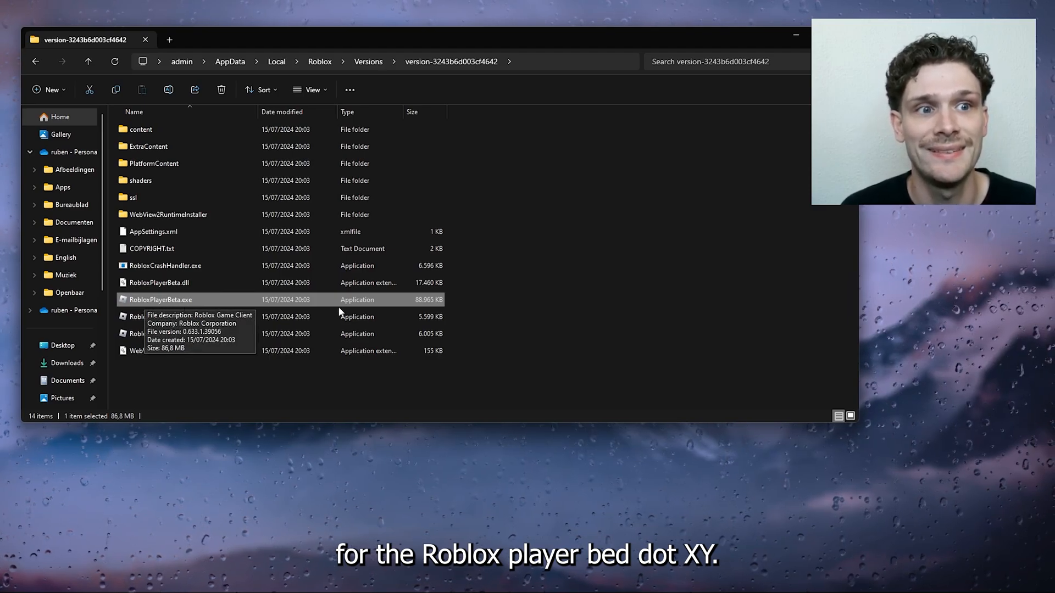
Show the Properties of RobloxPlayerBeta.exe and position the dialog on screen.
{"action": "right_click", "coordinate": [198, 296]}
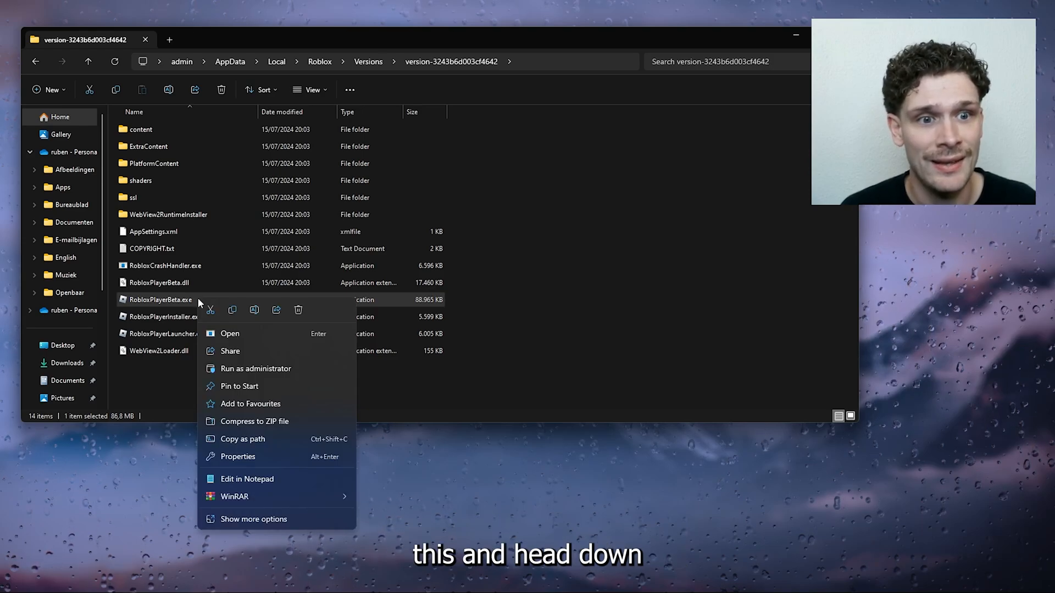
{"action": "left_click", "coordinate": [245, 457]}
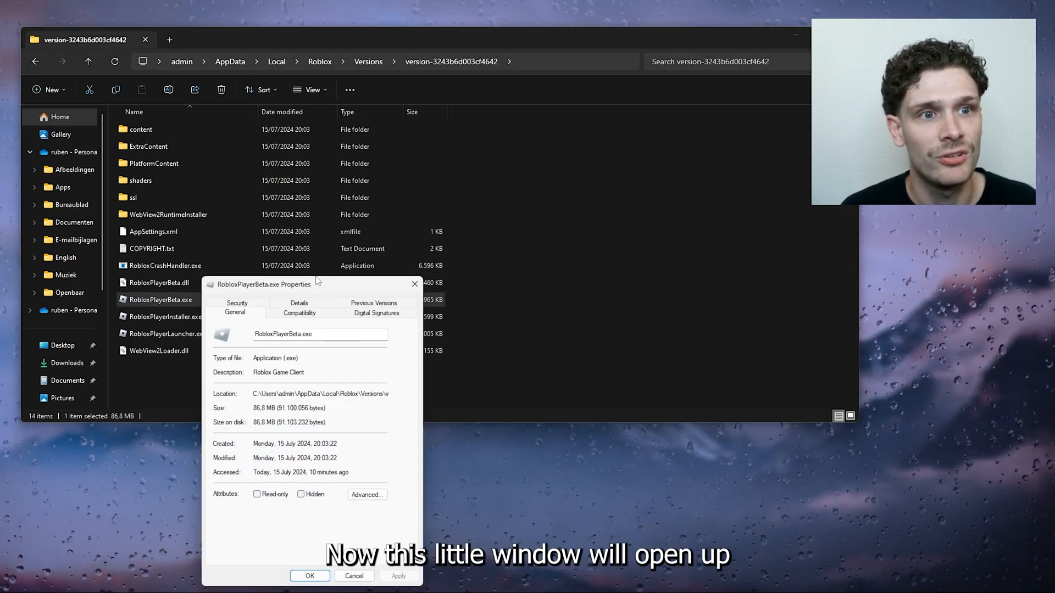
{"action": "left_click_drag", "start_coordinate": [333, 274], "coordinate": [333, 74]}
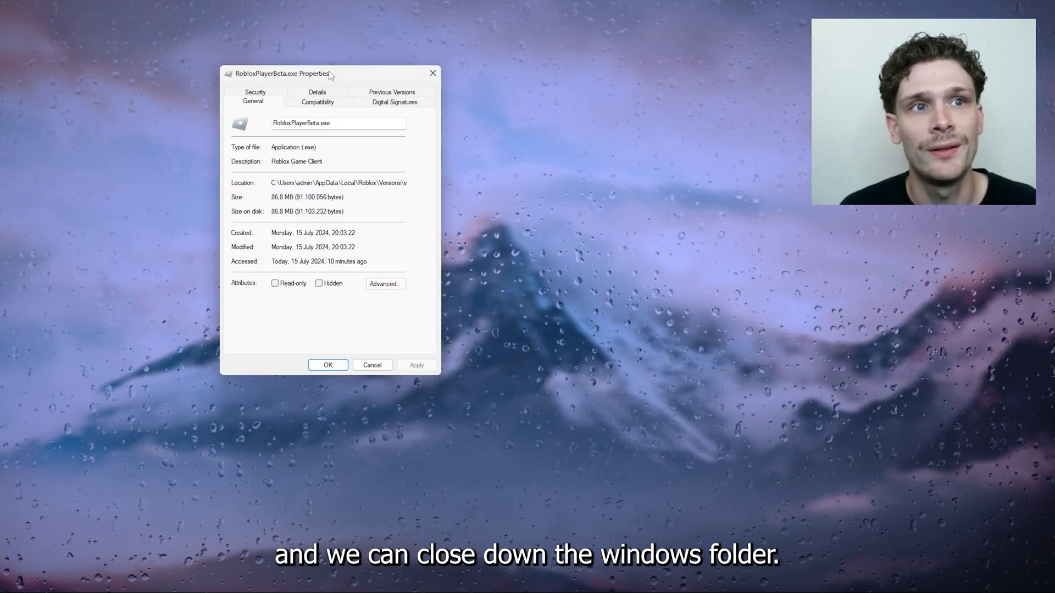
{"action": "left_click_drag", "start_coordinate": [331, 75], "coordinate": [422, 119]}
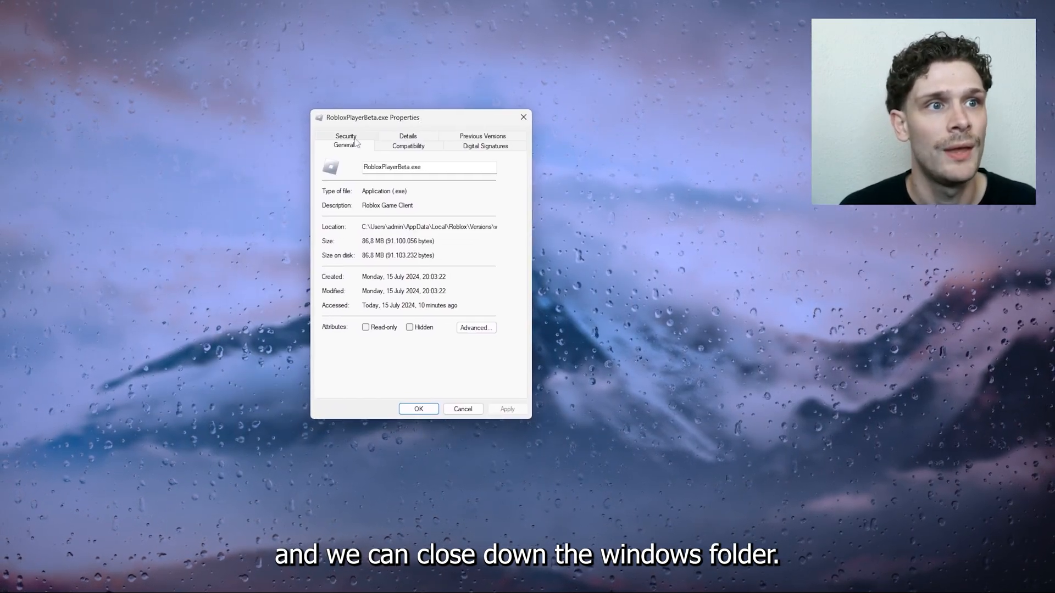
From Digital Signatures, view the Roblox Corporation signer's certificate via its signature details.
{"action": "left_click", "coordinate": [473, 152]}
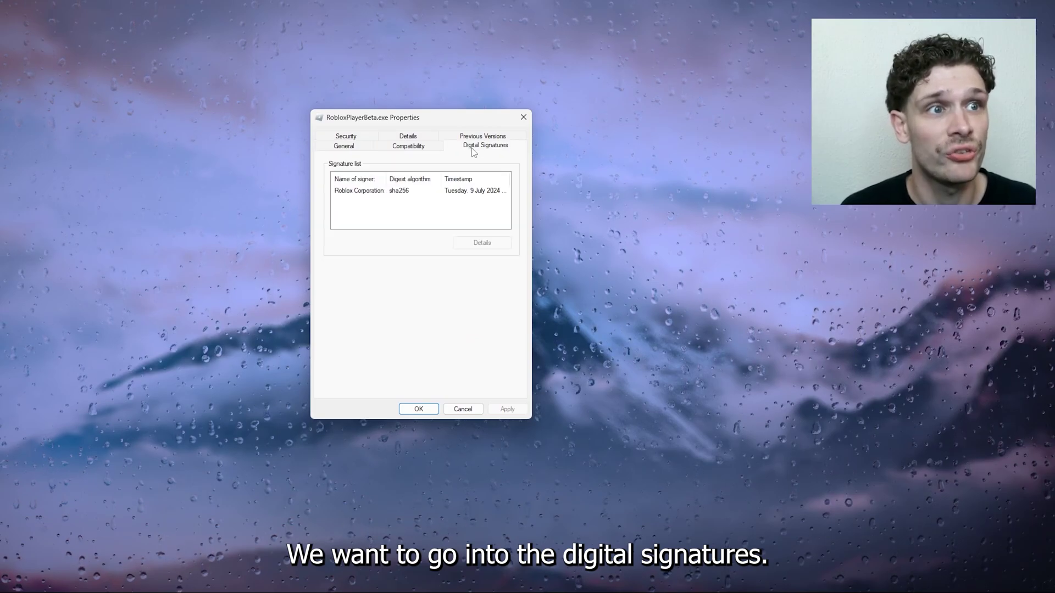
{"action": "left_click", "coordinate": [360, 191]}
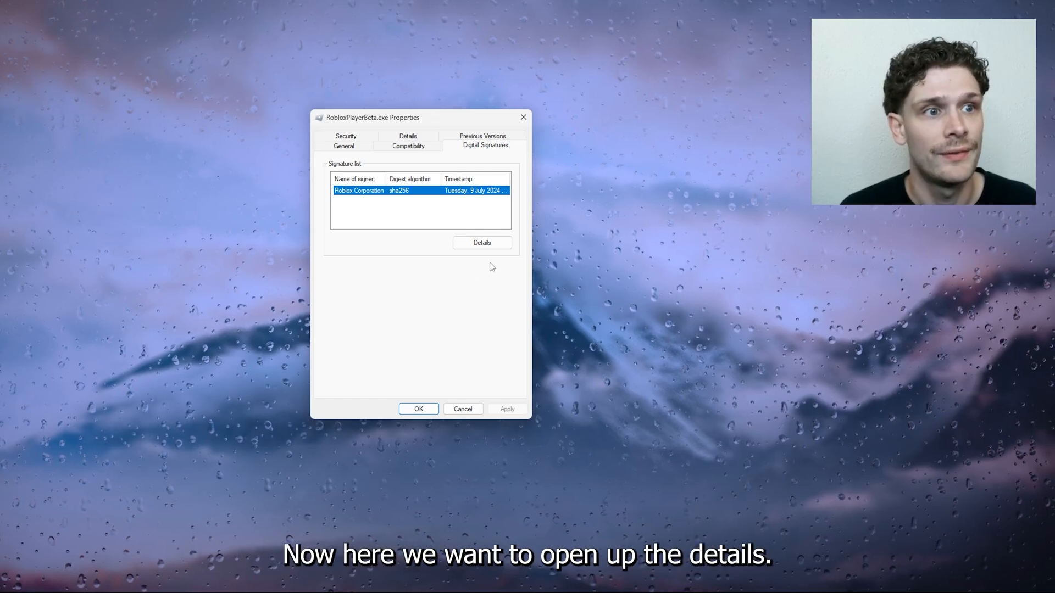
{"action": "left_click", "coordinate": [489, 246]}
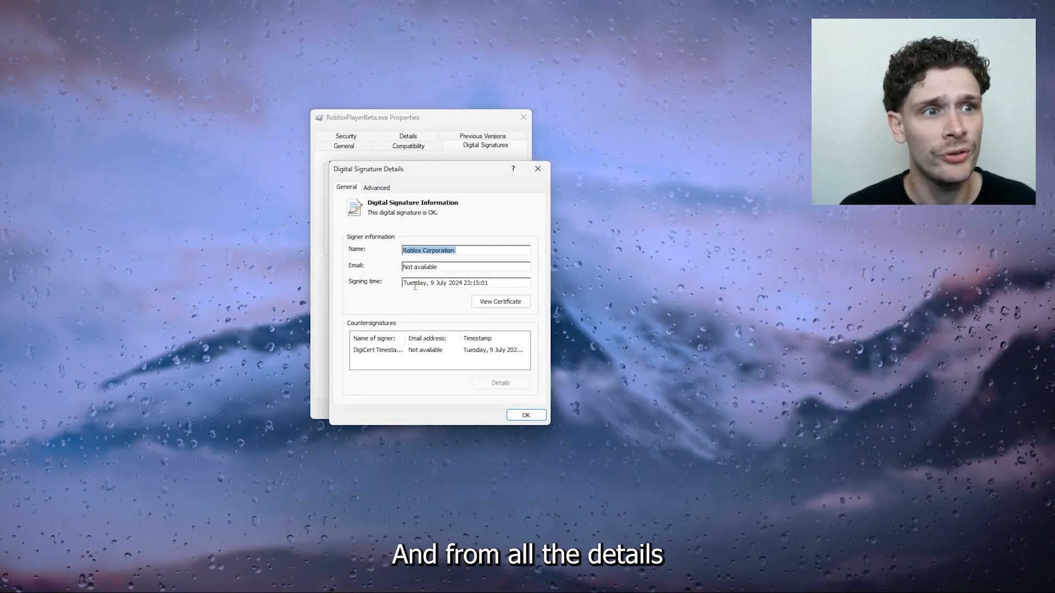
{"action": "left_click", "coordinate": [507, 305]}
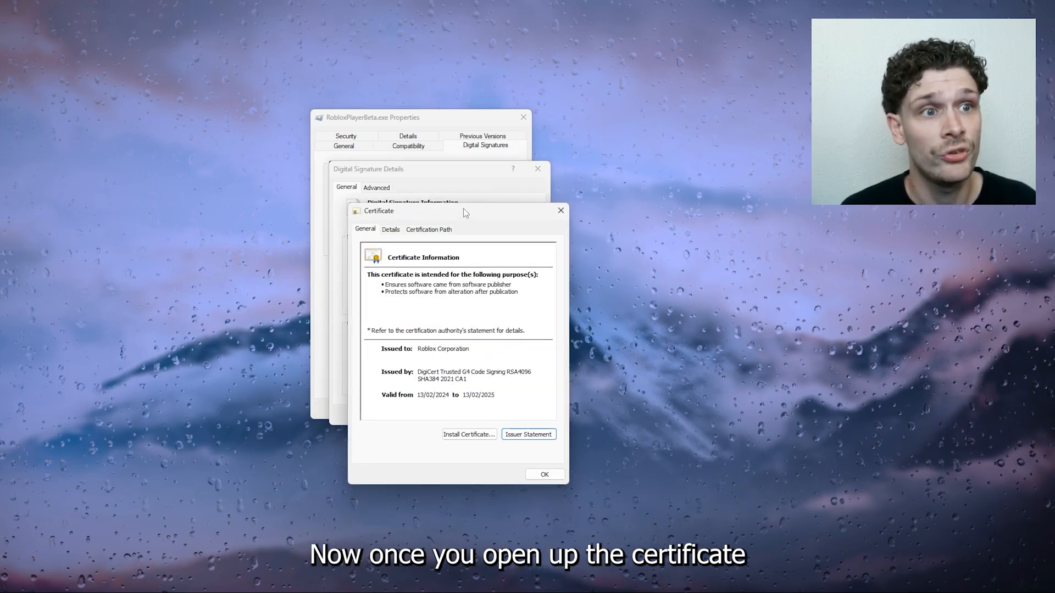
{"action": "left_click_drag", "start_coordinate": [463, 211], "coordinate": [438, 152]}
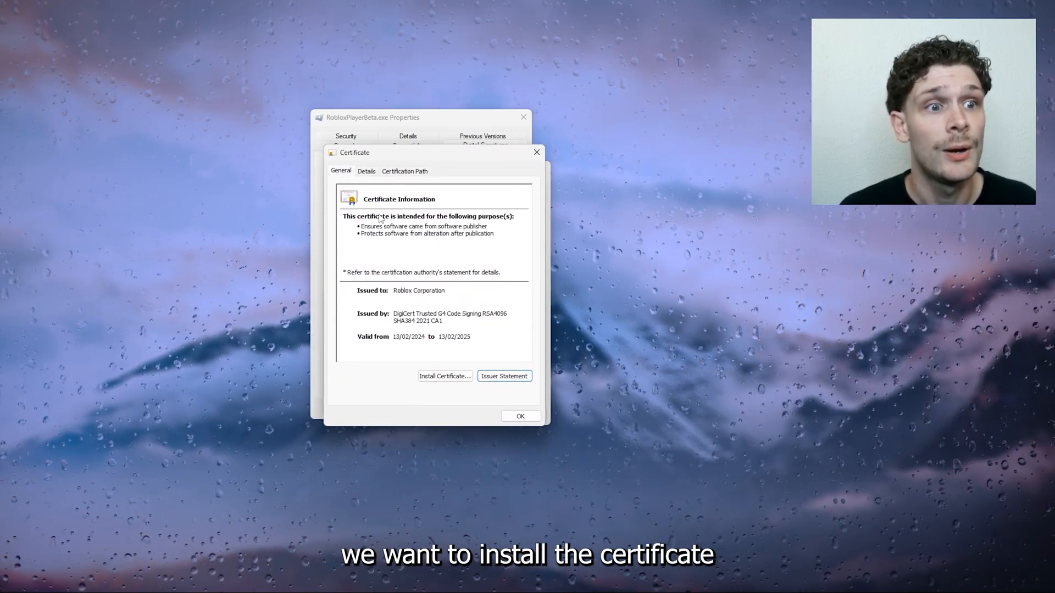
Install the certificate for Current User with automatic store selection, reaching 'The import was successful'.
{"action": "left_click", "coordinate": [445, 377]}
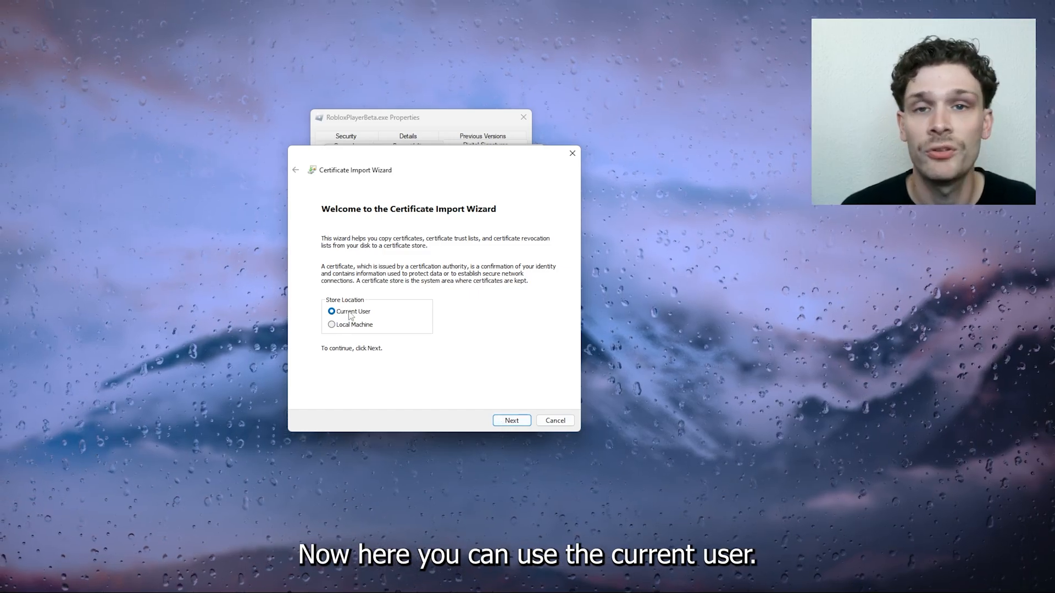
{"action": "left_click", "coordinate": [514, 422]}
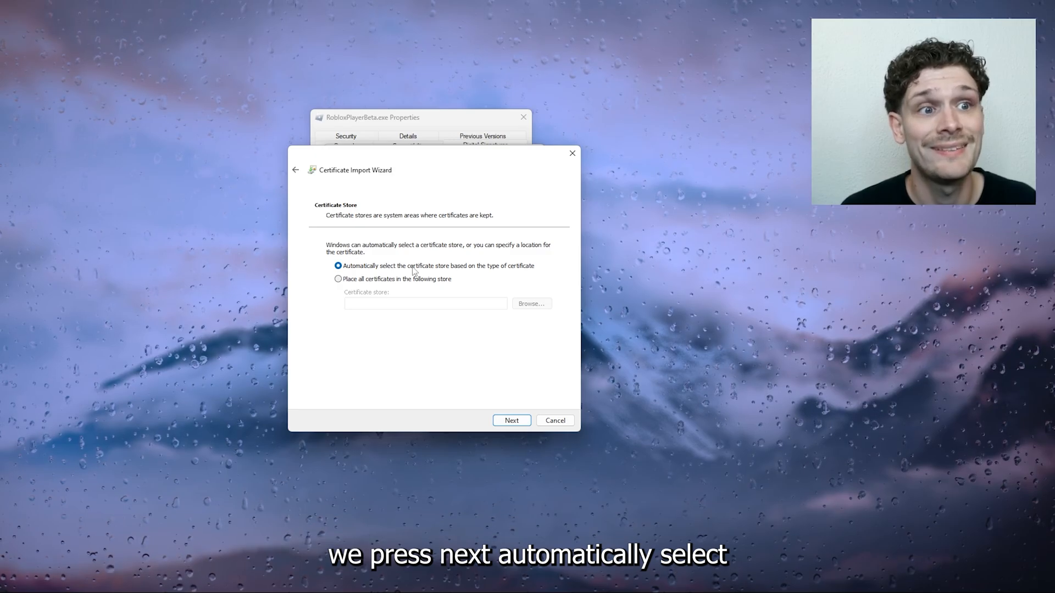
{"action": "left_click", "coordinate": [512, 421]}
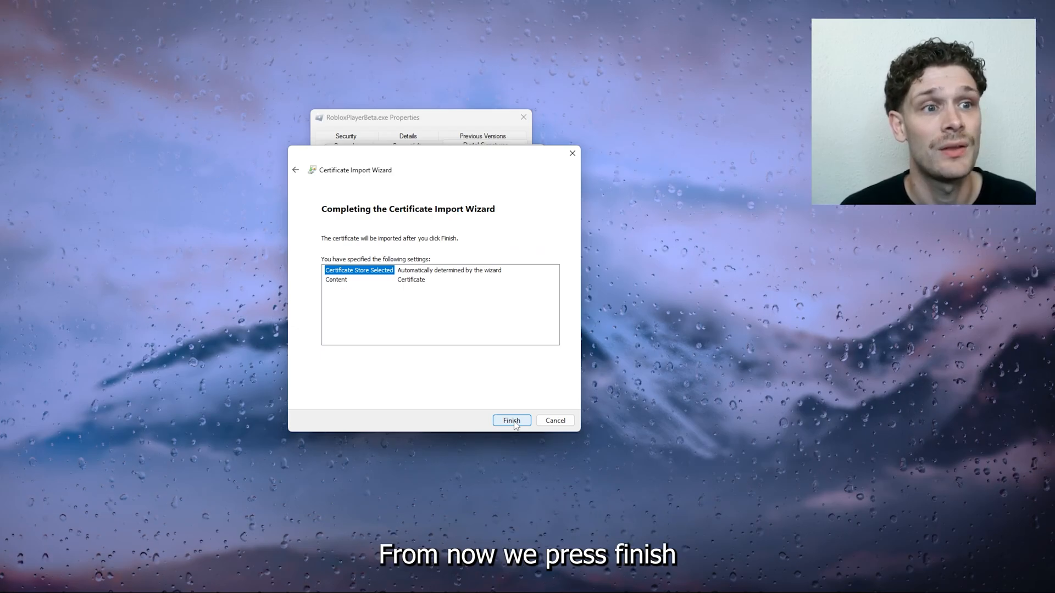
{"action": "left_click", "coordinate": [512, 420]}
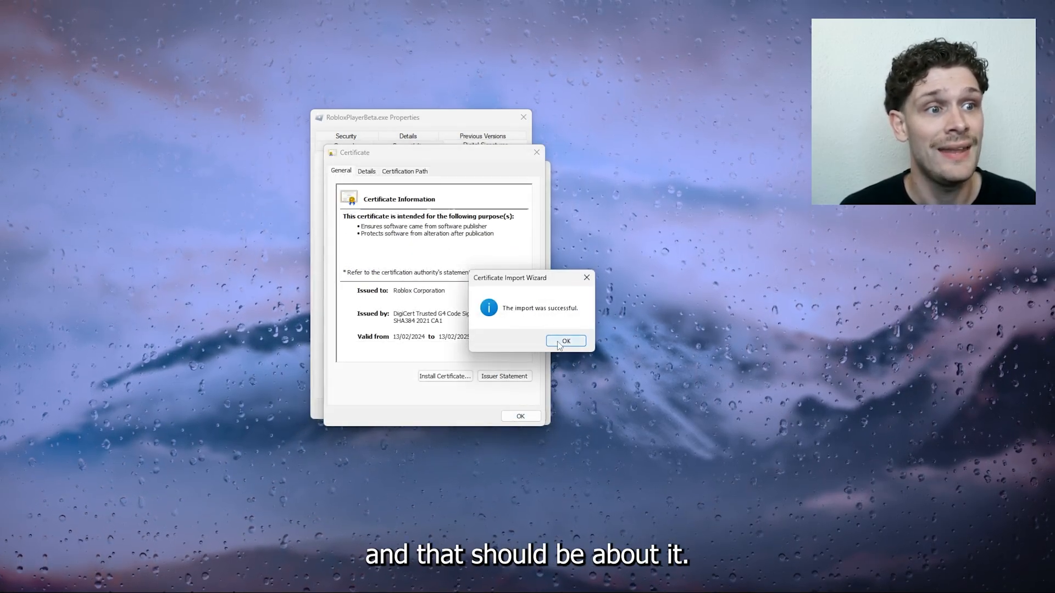